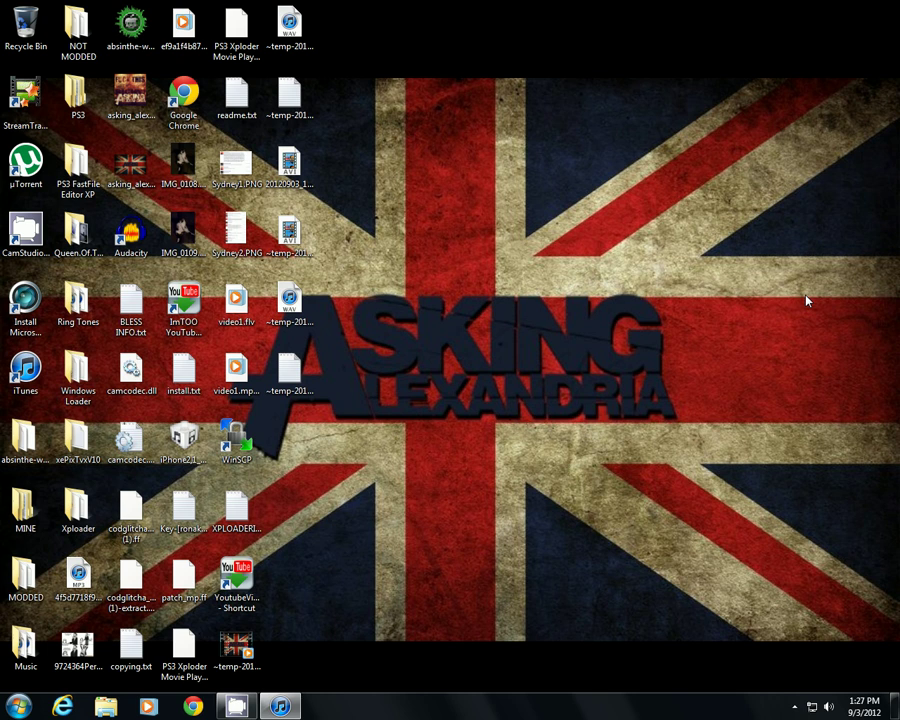
Open Google Chrome, go to 192.168.1.1 and log in to the router with the filled-in account password
{"action": "left_click_drag", "start_coordinate": [580, 198], "coordinate": [592, 287]}
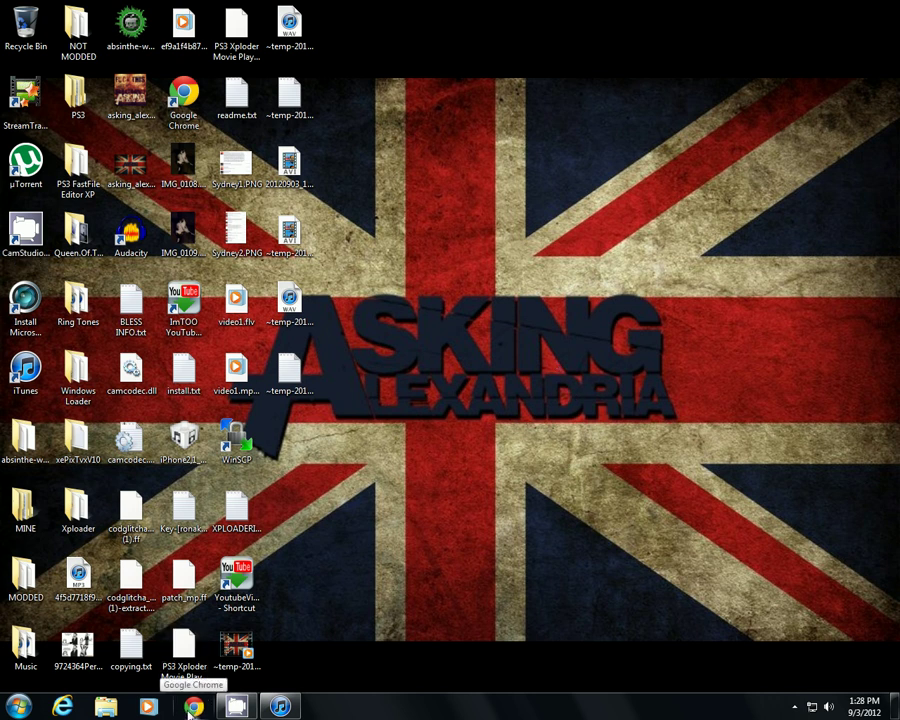
{"action": "double_click", "coordinate": [236, 230]}
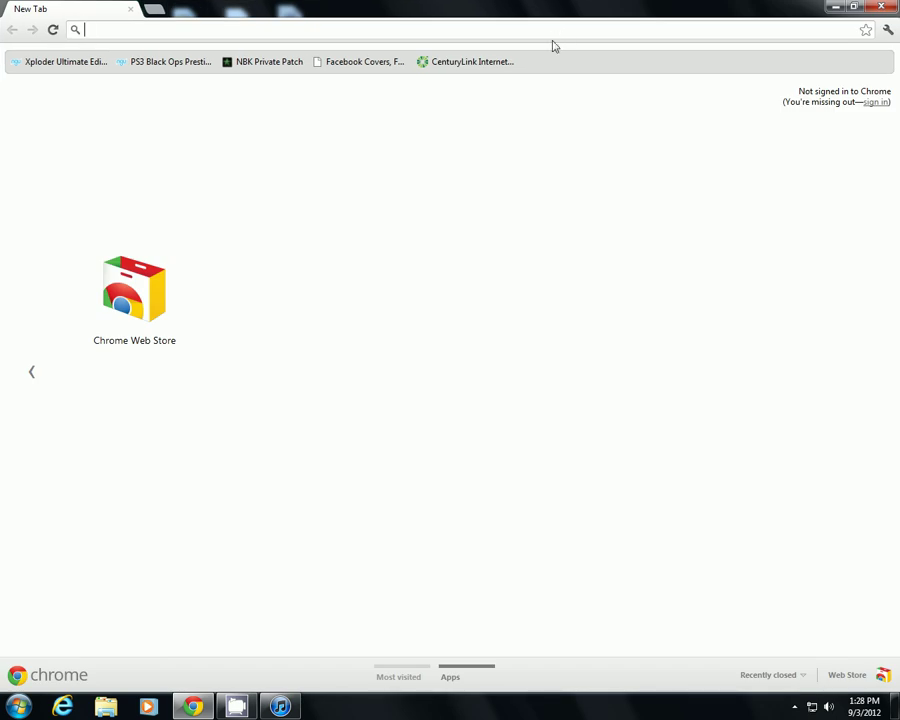
{"action": "type", "text": "192.168.1.1"}
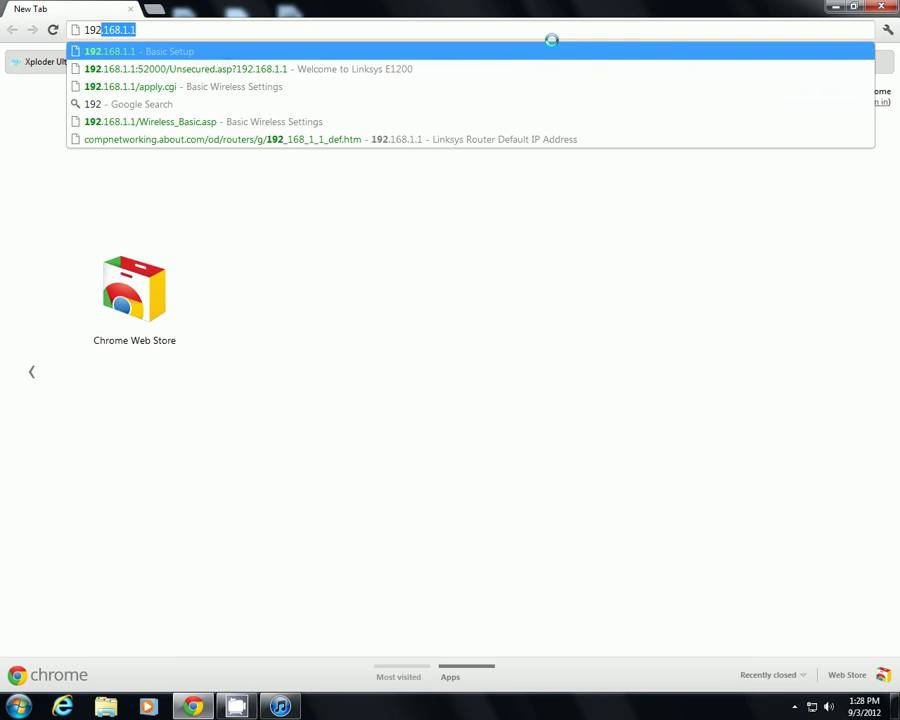
{"action": "key", "text": "Return"}
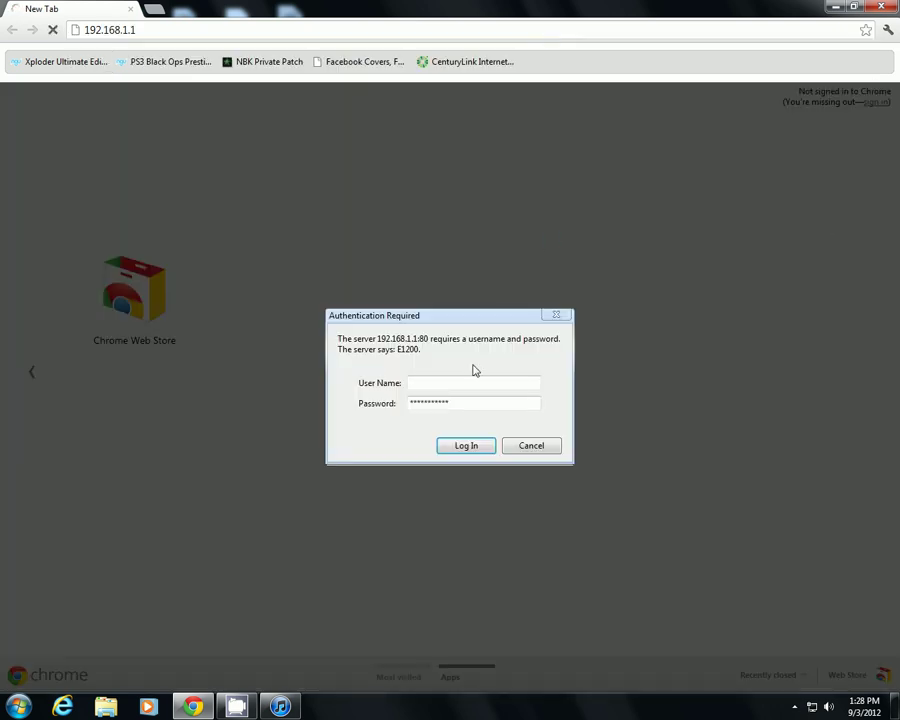
{"action": "double_click", "coordinate": [474, 402]}
{"action": "left_click", "coordinate": [465, 445]}
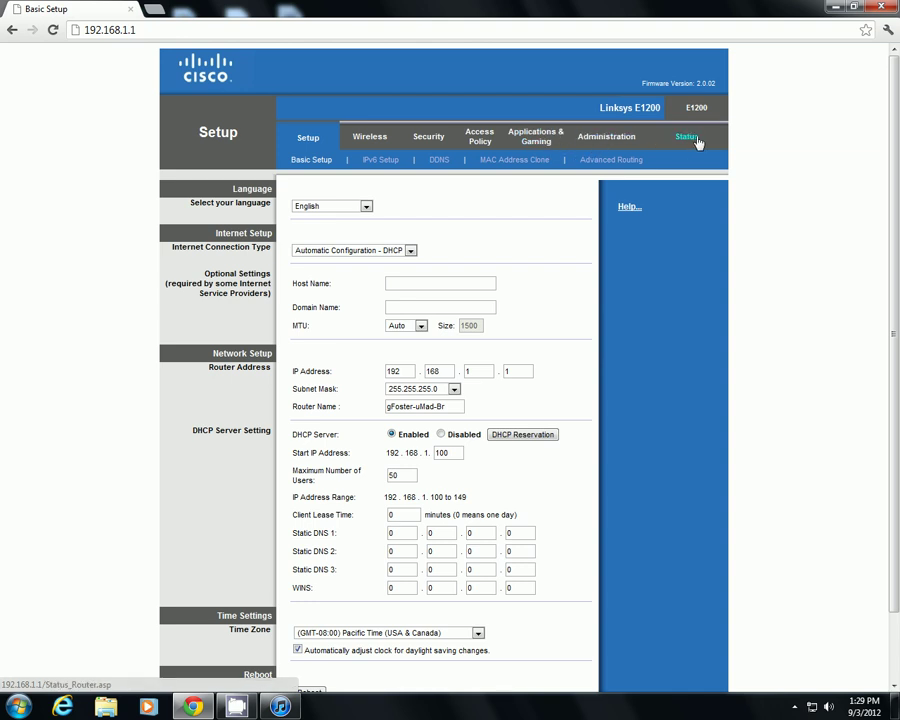
Open the router's QoS (Quality of Service) settings for applications and gaming and point out the Internet Access Priority setting
{"action": "left_click", "coordinate": [527, 137]}
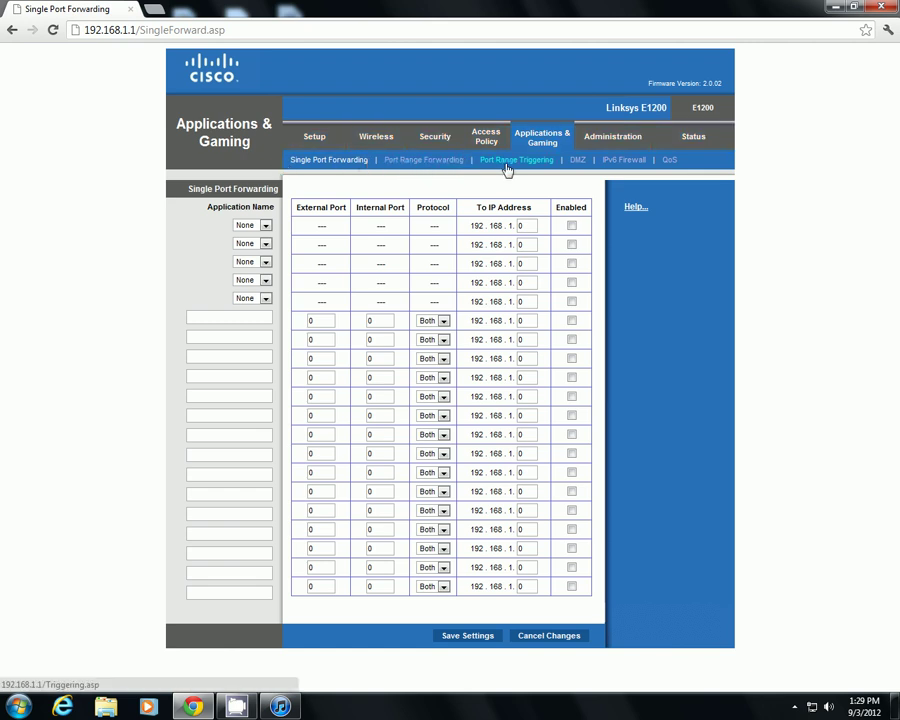
{"action": "left_click", "coordinate": [674, 166]}
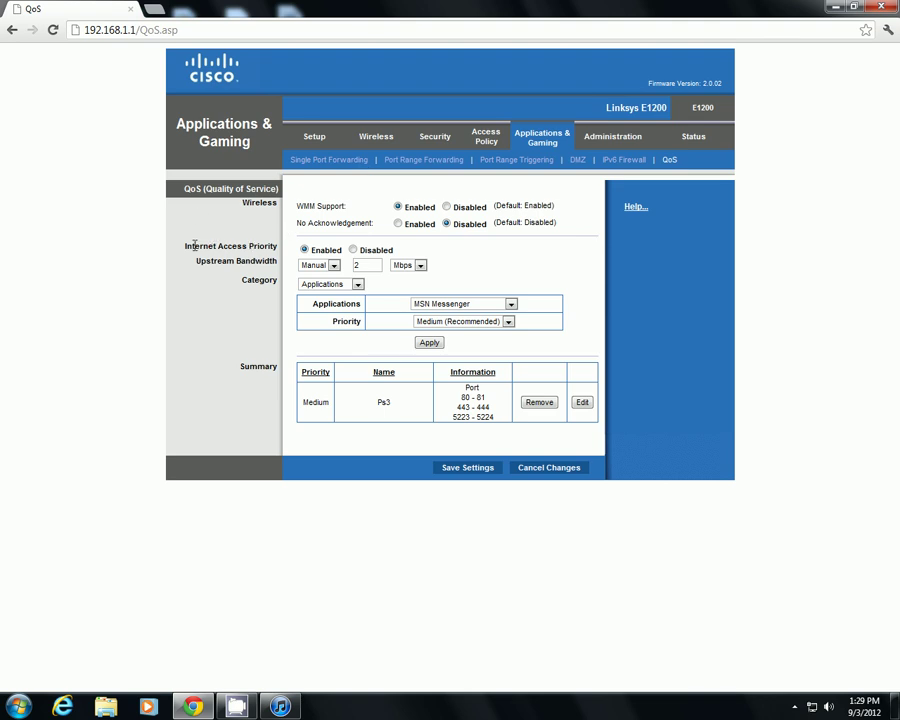
{"action": "left_click_drag", "start_coordinate": [185, 247], "coordinate": [277, 249]}
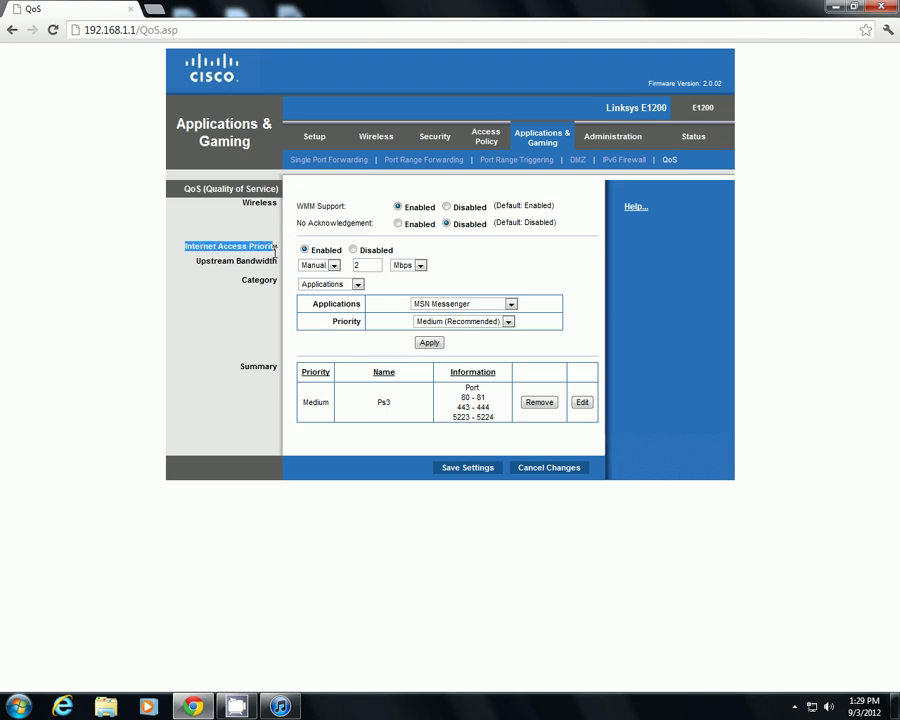
{"action": "left_click", "coordinate": [366, 249]}
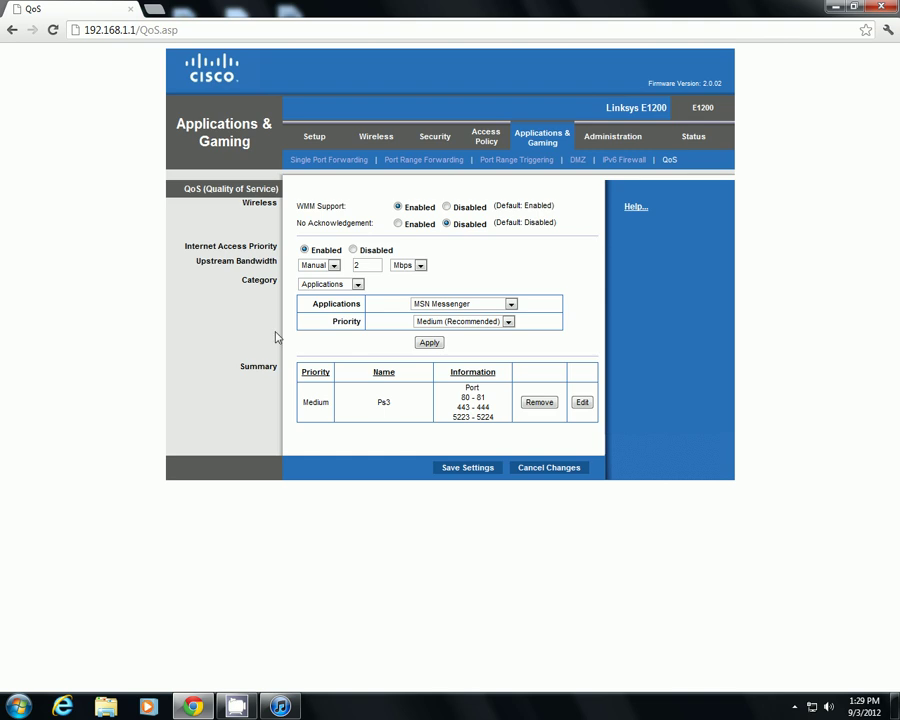
{"action": "left_click_drag", "start_coordinate": [277, 335], "coordinate": [313, 334]}
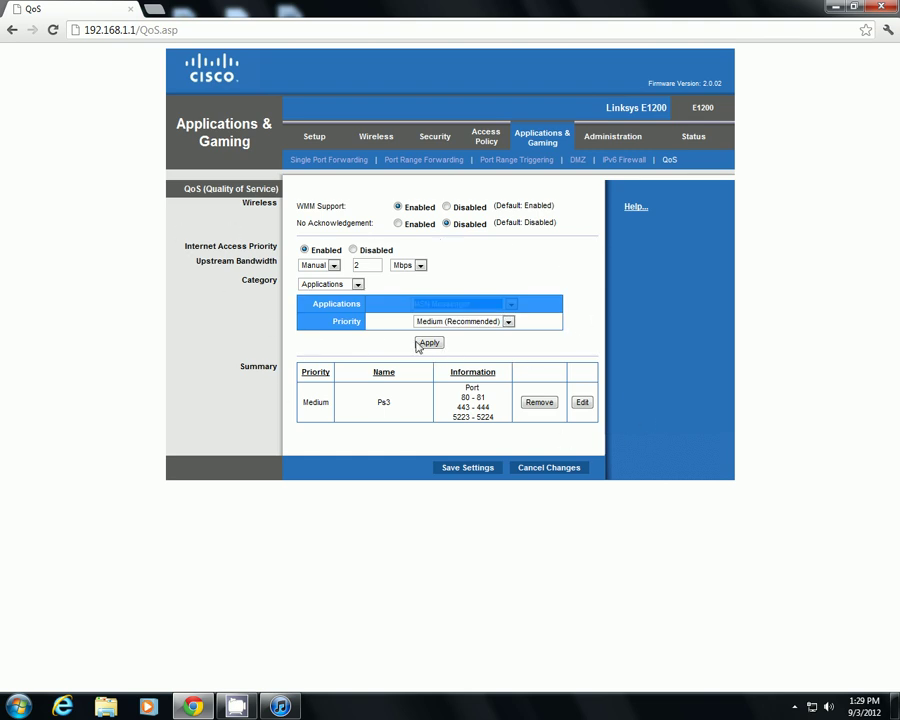
{"action": "left_click", "coordinate": [228, 293]}
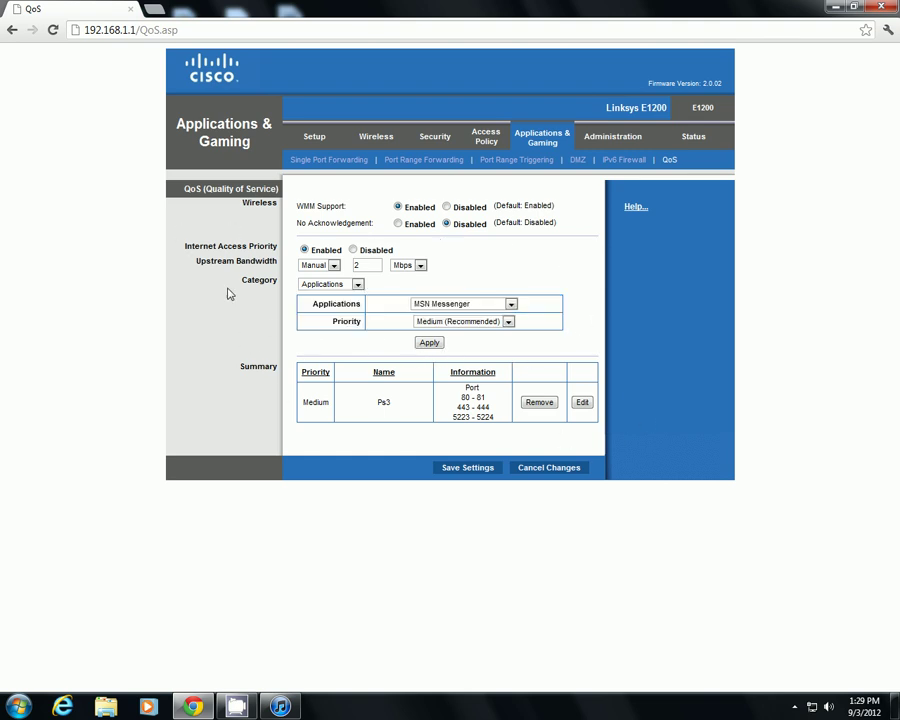
Set the upstream bandwidth to Manual with a value of 2 Mbps
{"action": "left_click", "coordinate": [332, 266]}
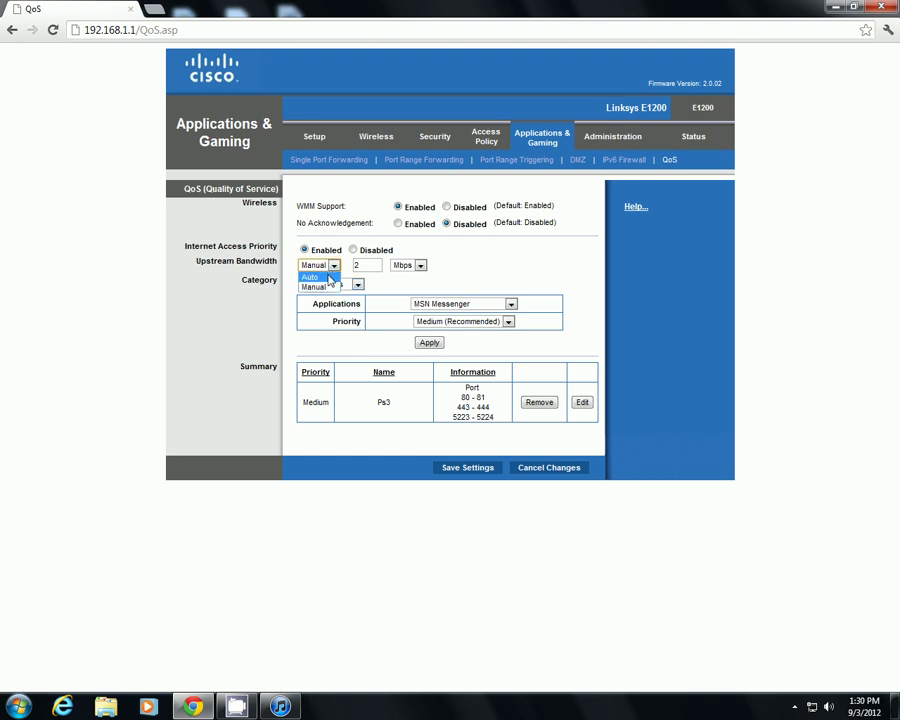
{"action": "left_click", "coordinate": [331, 287]}
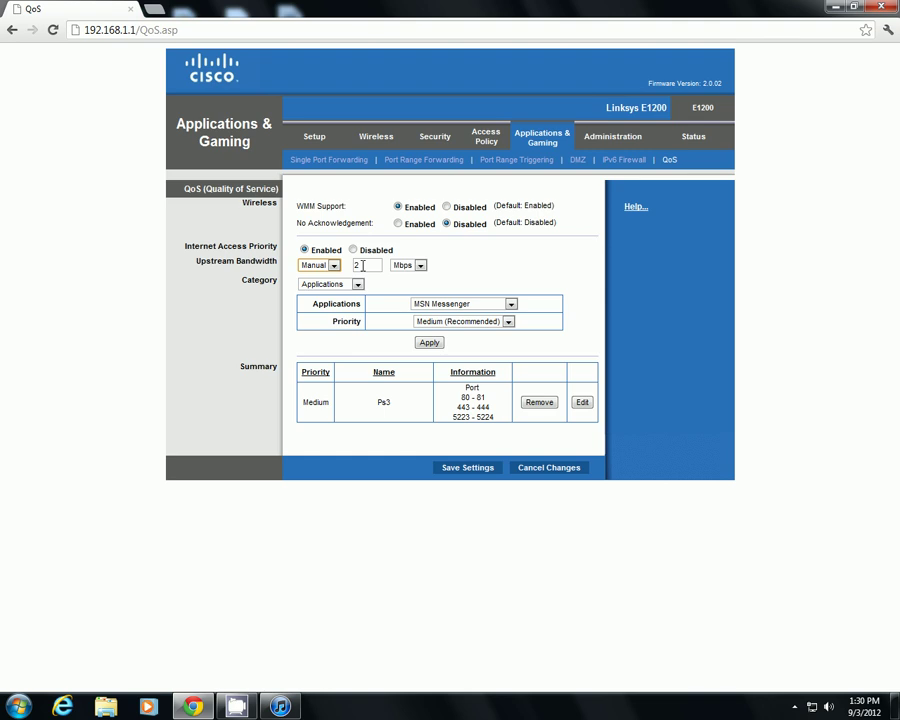
{"action": "double_click", "coordinate": [363, 265]}
{"action": "type", "text": "10"}
{"action": "key", "text": "BackSpace"}
{"action": "key", "text": "BackSpace"}
{"action": "type", "text": "2"}
{"action": "left_click", "coordinate": [420, 265]}
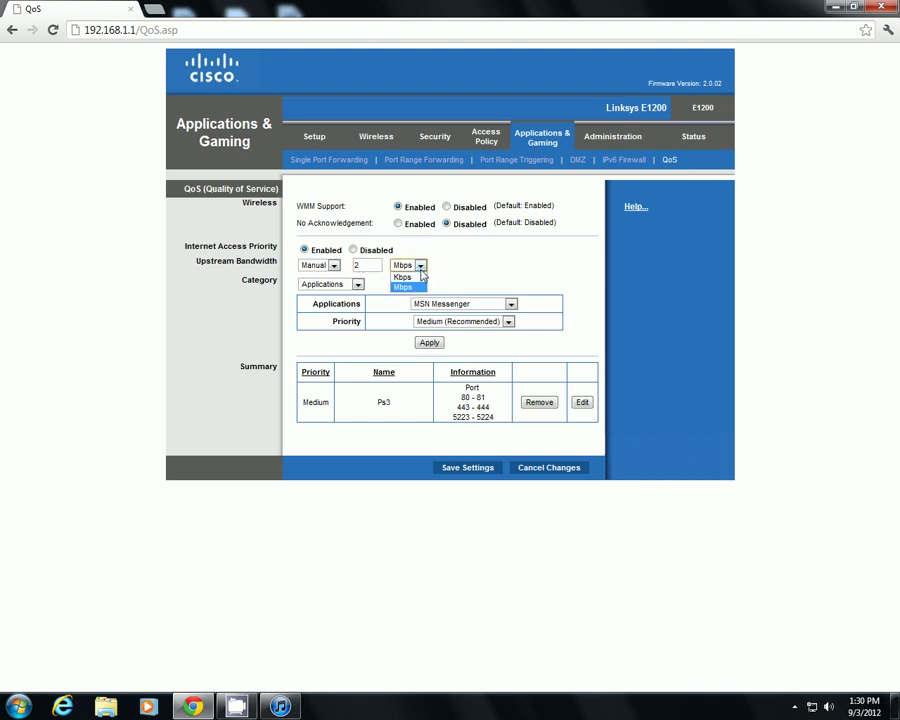
{"action": "left_click", "coordinate": [421, 272]}
{"action": "left_click", "coordinate": [421, 266]}
{"action": "left_click", "coordinate": [417, 288]}
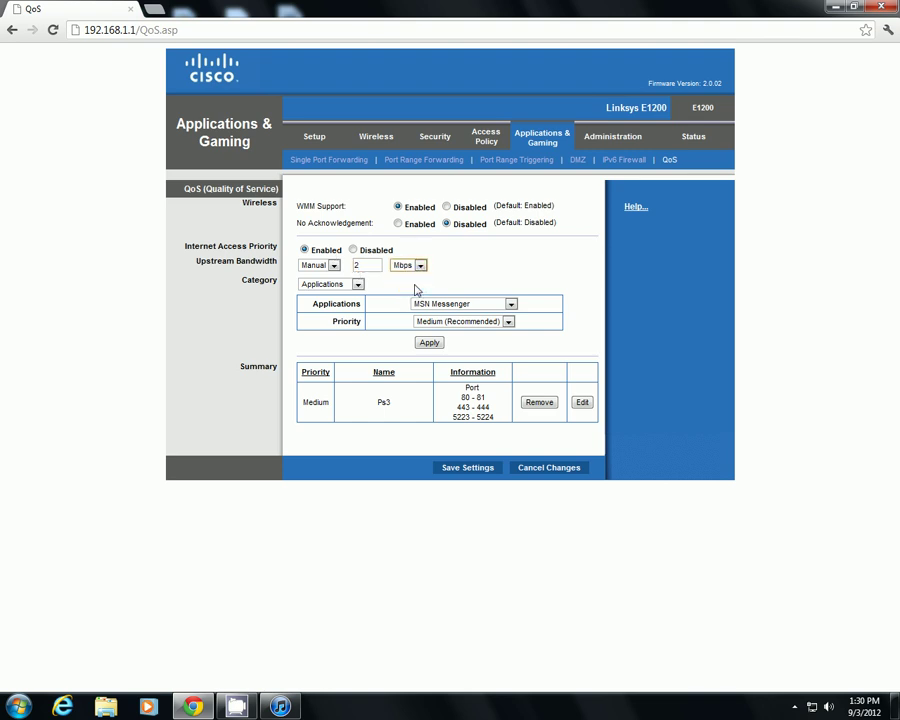
{"action": "left_click", "coordinate": [417, 288]}
Choose to add a new application in the QoS Applications category and name it playstation
{"action": "left_click_drag", "start_coordinate": [319, 303], "coordinate": [386, 303]}
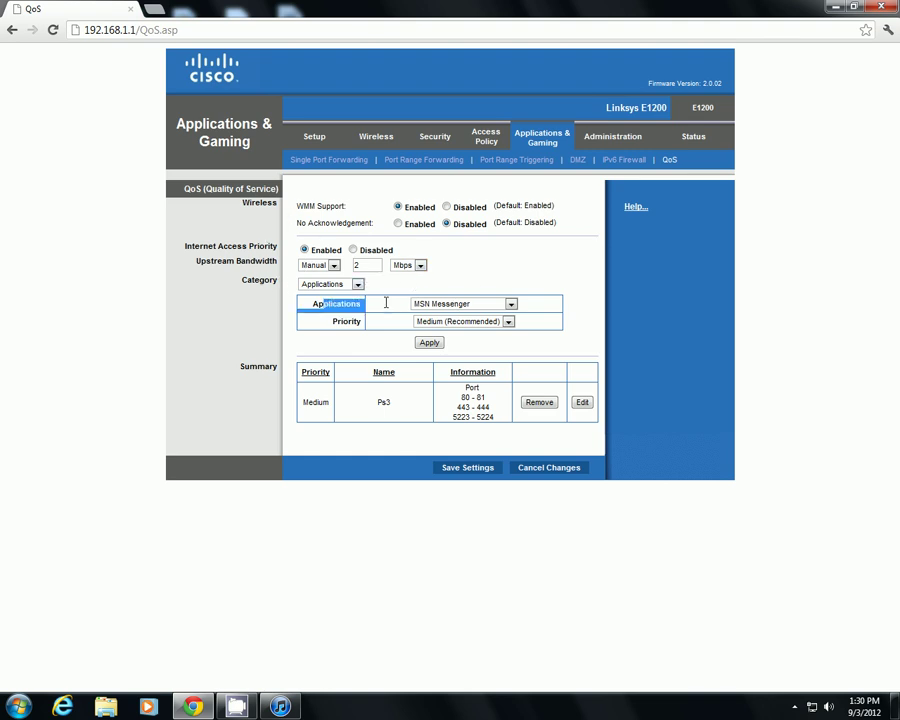
{"action": "left_click", "coordinate": [430, 303]}
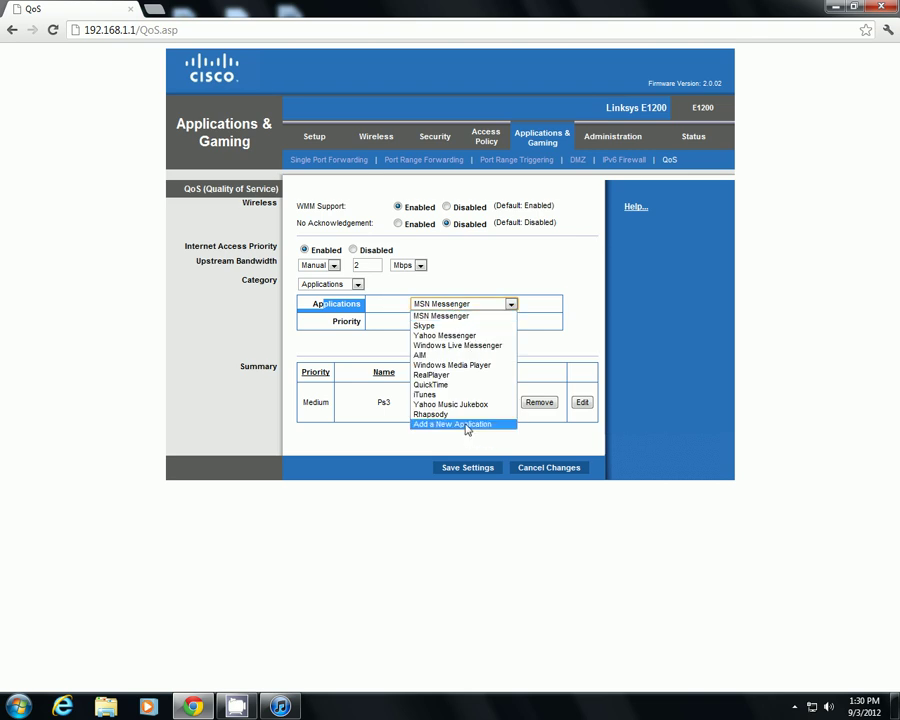
{"action": "left_click", "coordinate": [360, 350]}
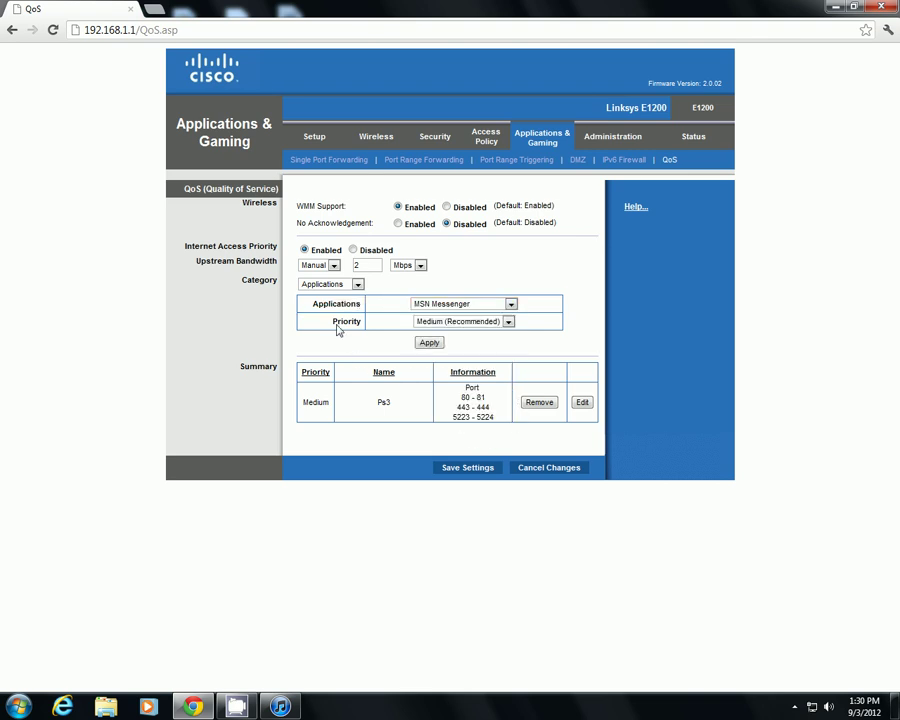
{"action": "left_click", "coordinate": [436, 305]}
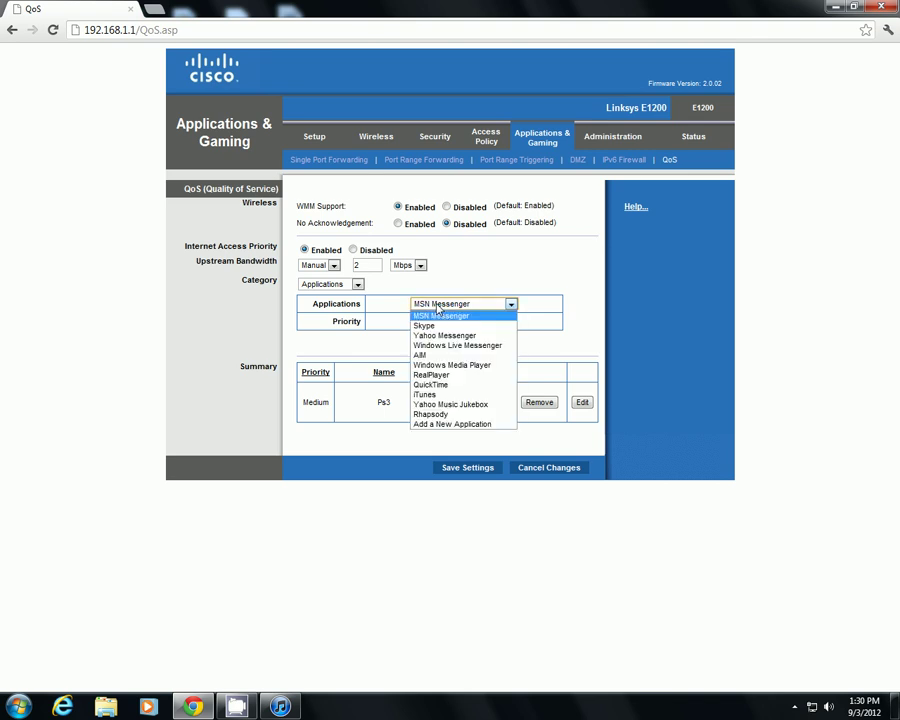
{"action": "left_click", "coordinate": [455, 424]}
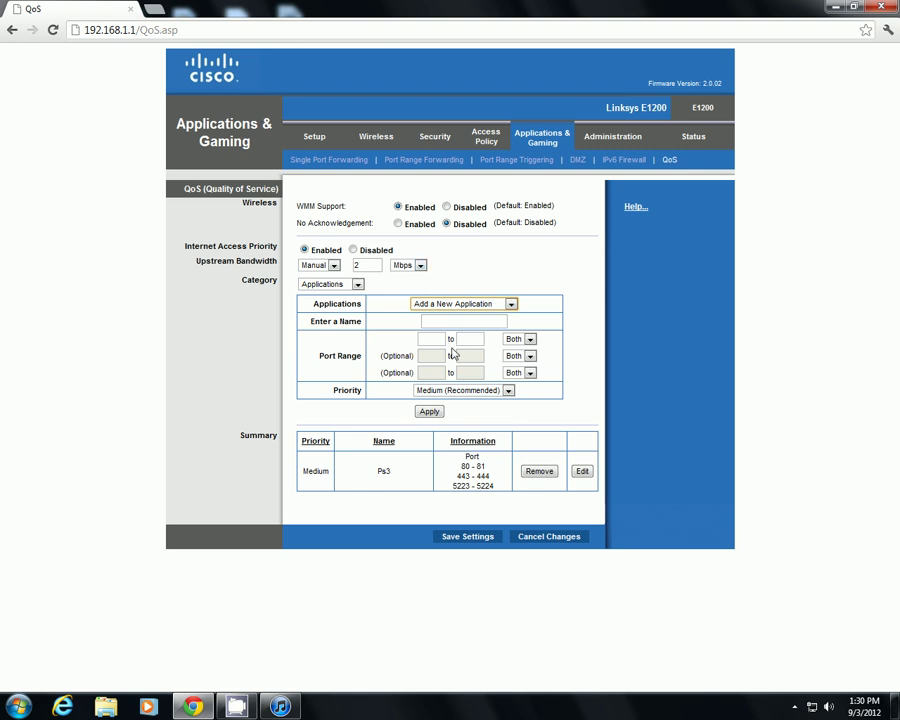
{"action": "left_click", "coordinate": [432, 321]}
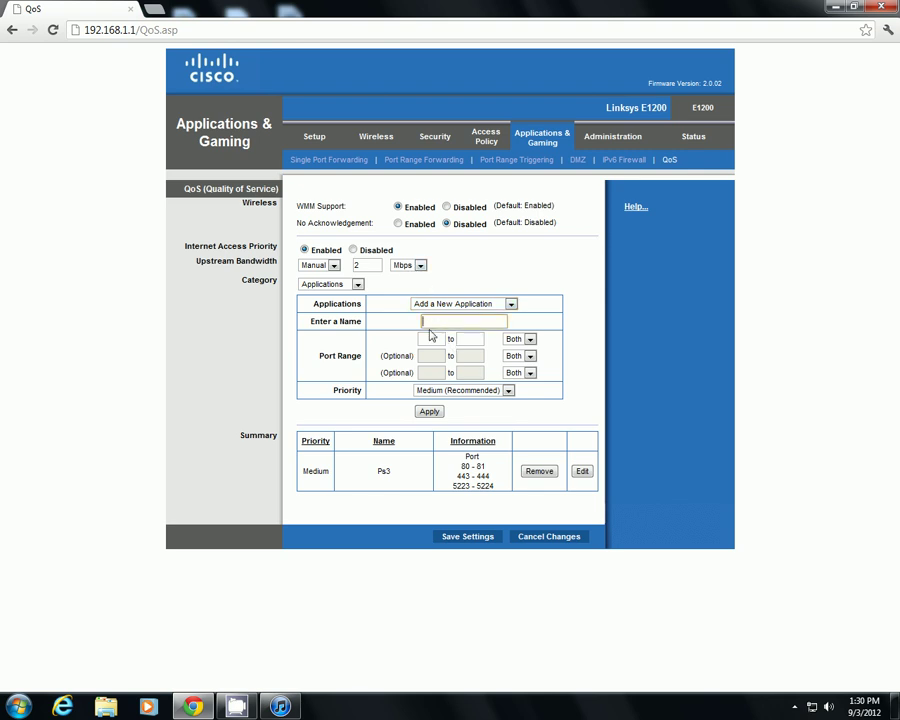
{"action": "type", "text": "pl"}
{"action": "key", "text": "Down"}
{"action": "key", "text": "Return"}
Set the first port range of the new application to 80 to 81 with the TCP protocol
{"action": "left_click", "coordinate": [440, 339]}
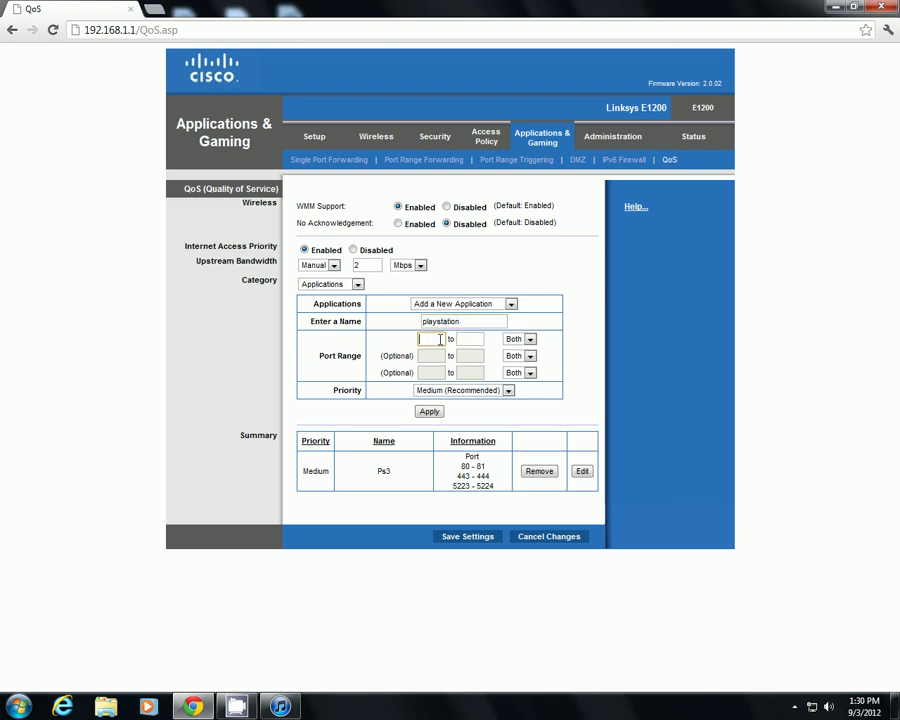
{"action": "left_click", "coordinate": [425, 339]}
{"action": "left_click", "coordinate": [418, 343]}
{"action": "type", "text": "80"}
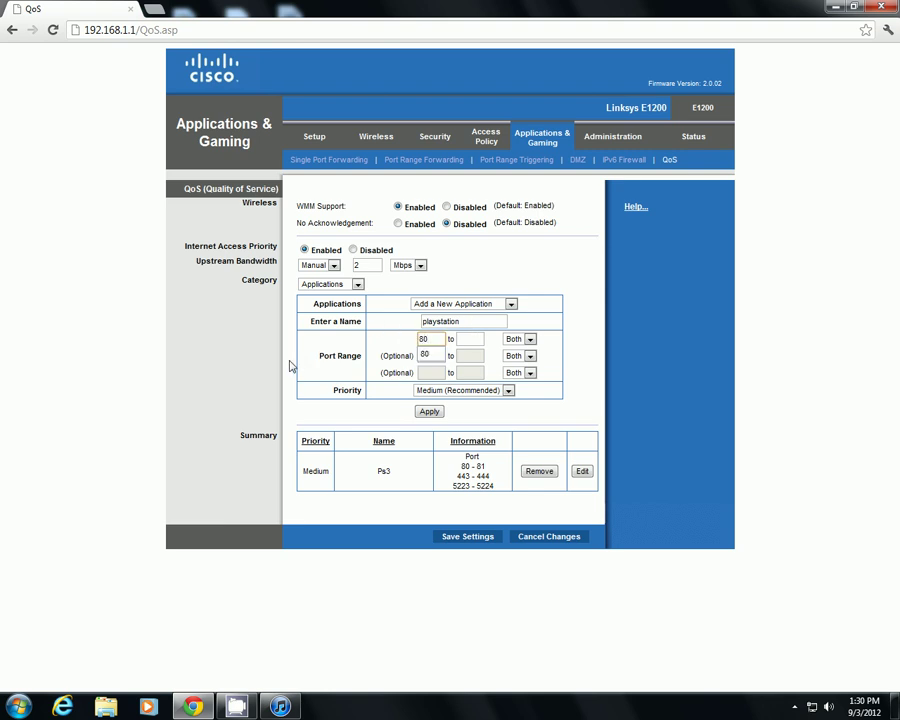
{"action": "key", "text": "Tab"}
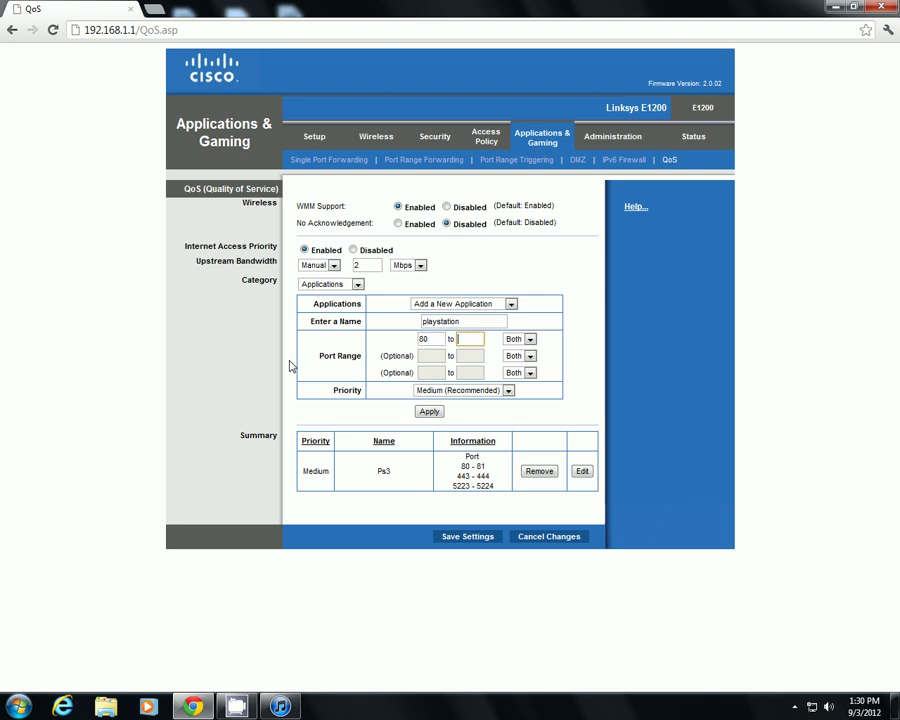
{"action": "type", "text": "81"}
{"action": "left_click", "coordinate": [530, 339]}
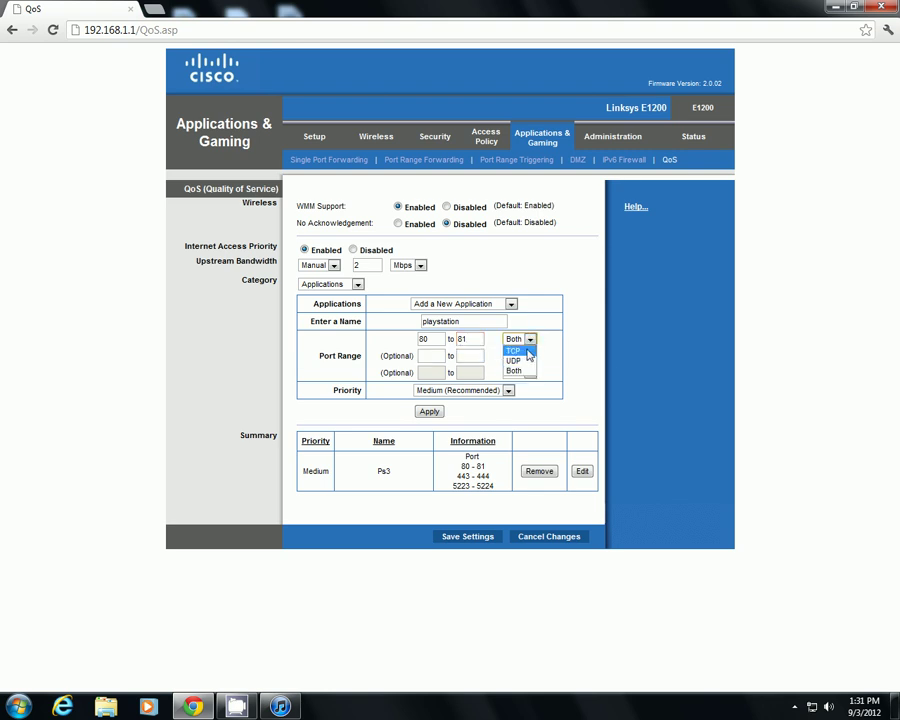
{"action": "left_click", "coordinate": [529, 352]}
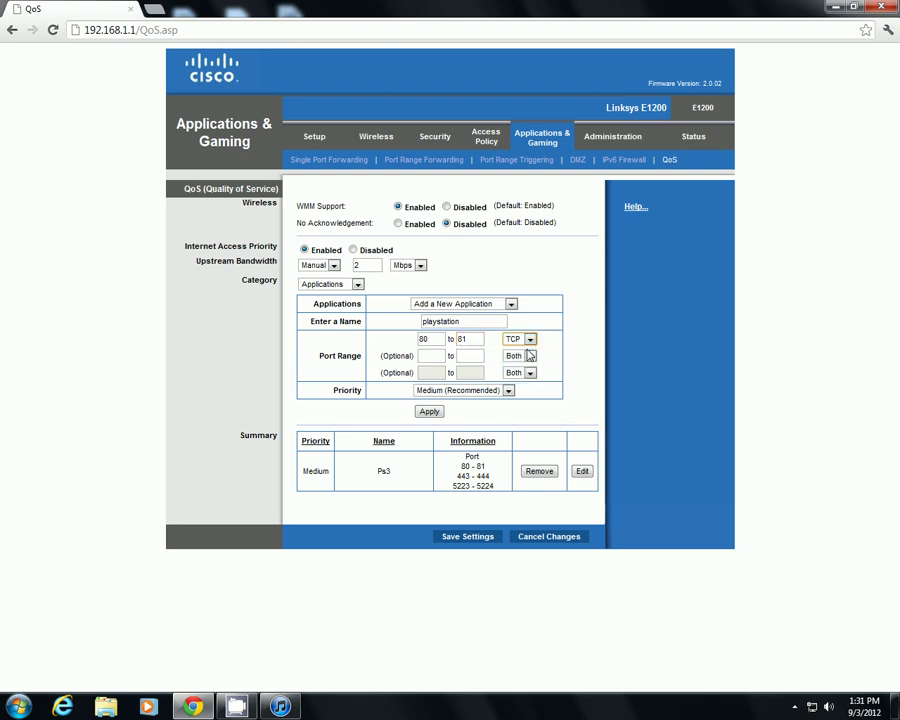
Set the second, optional port range to 443 to 444 with the TCP protocol
{"action": "left_click", "coordinate": [430, 355]}
{"action": "type", "text": "443"}
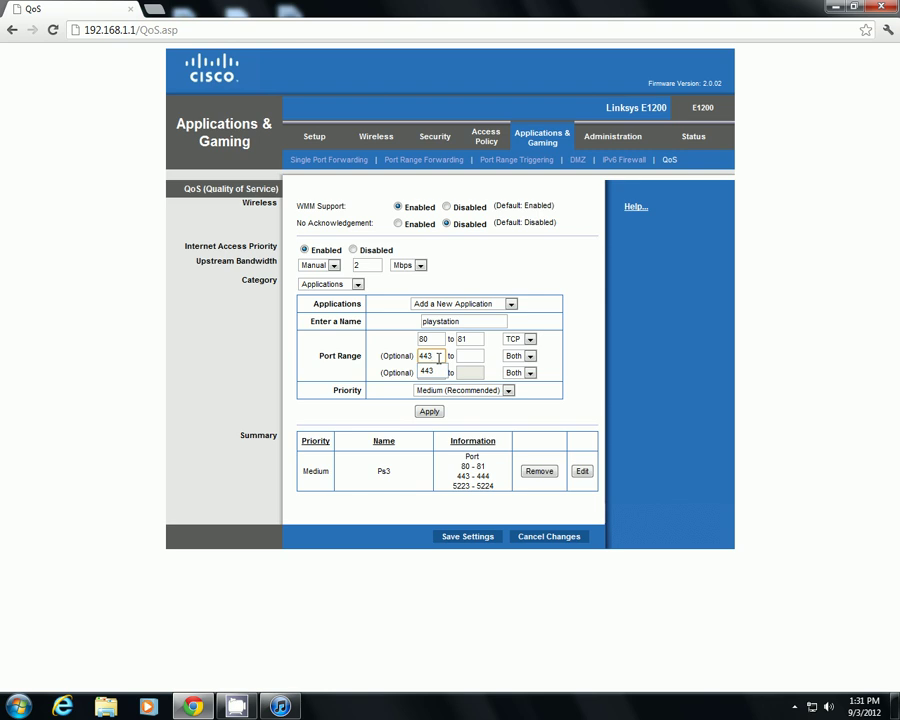
{"action": "left_click", "coordinate": [472, 355]}
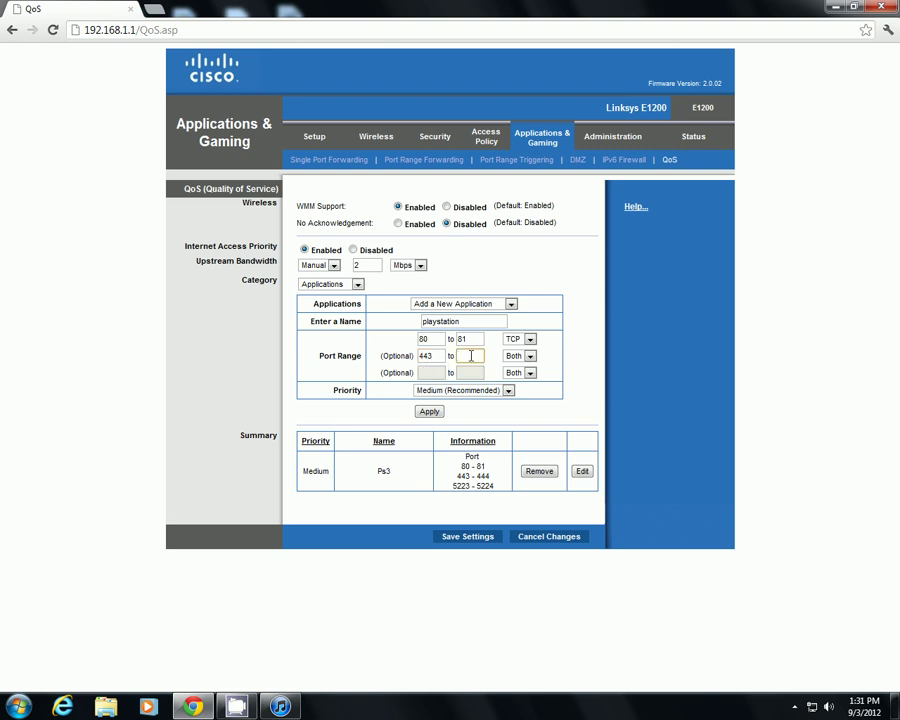
{"action": "type", "text": "444"}
{"action": "left_click", "coordinate": [512, 357]}
{"action": "left_click", "coordinate": [512, 367]}
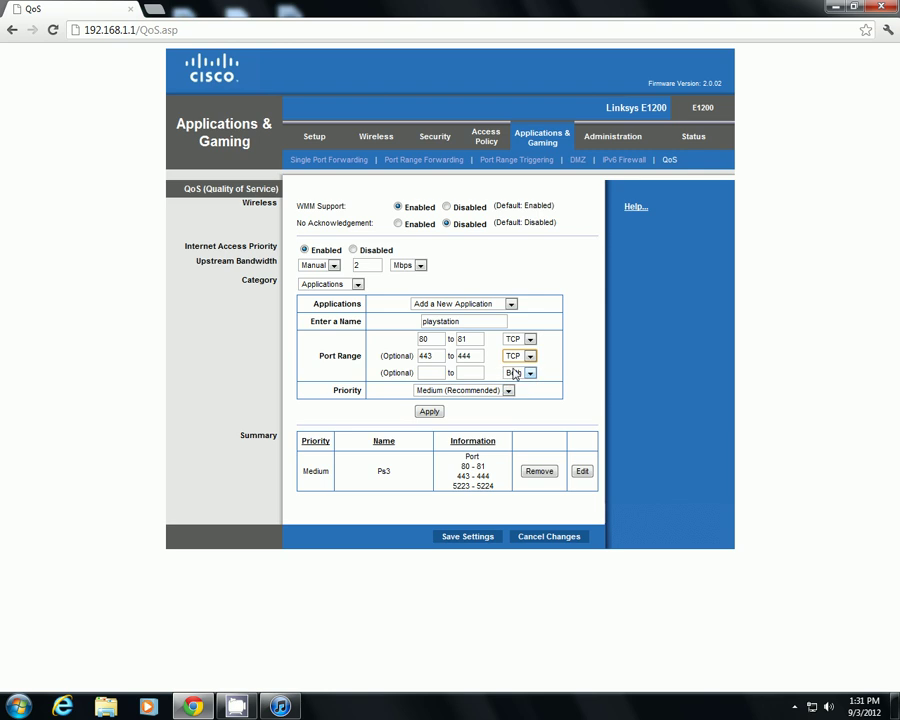
Set the third, optional port range to 5223 to 5224 with the TCP protocol
{"action": "left_click", "coordinate": [435, 371]}
{"action": "type", "text": "5223"}
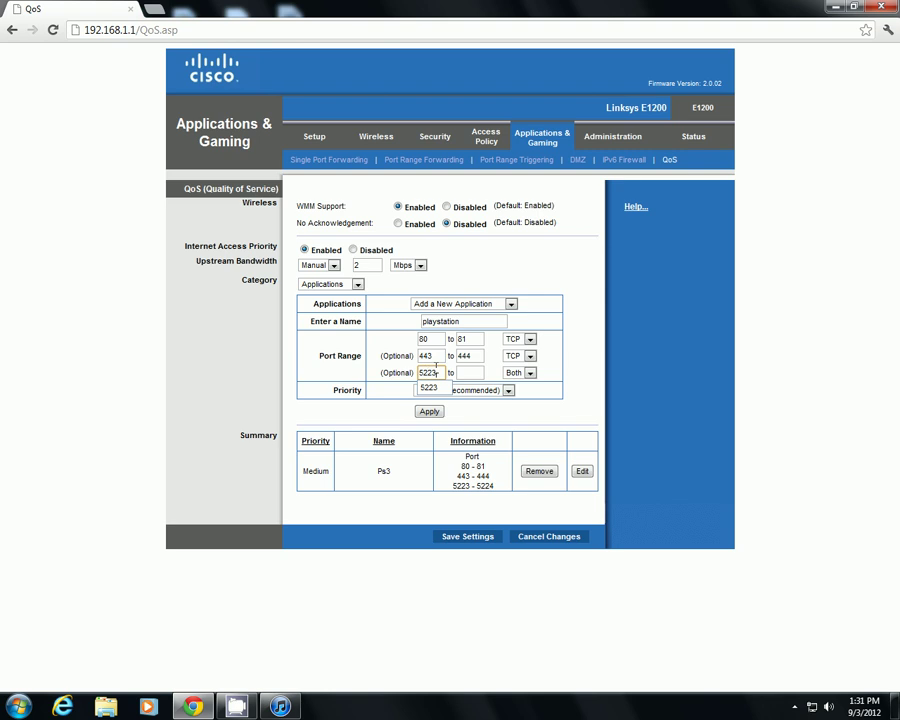
{"action": "left_click", "coordinate": [472, 371]}
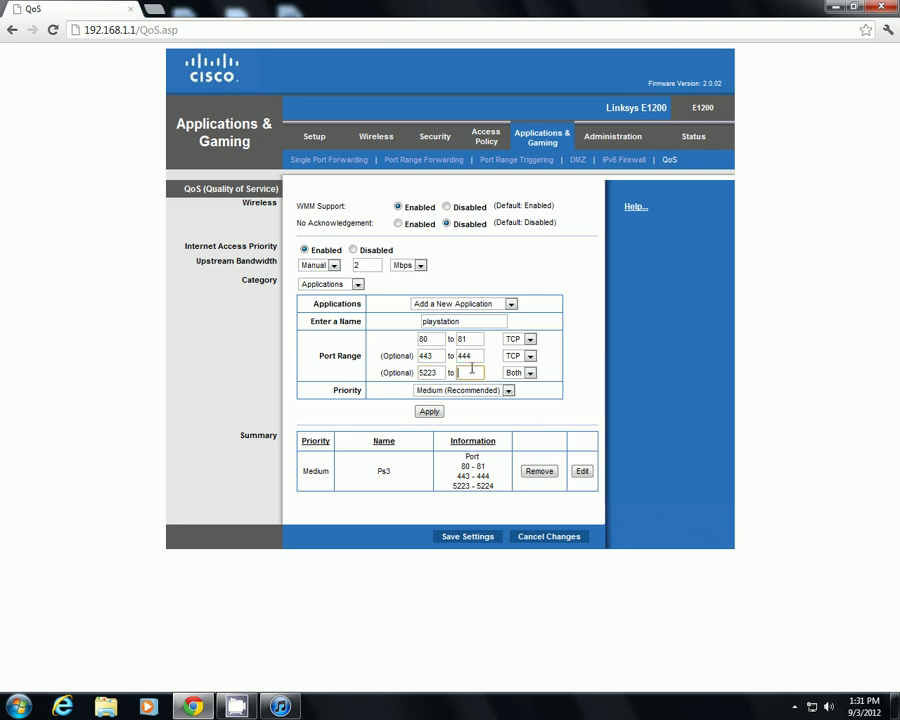
{"action": "type", "text": "5224"}
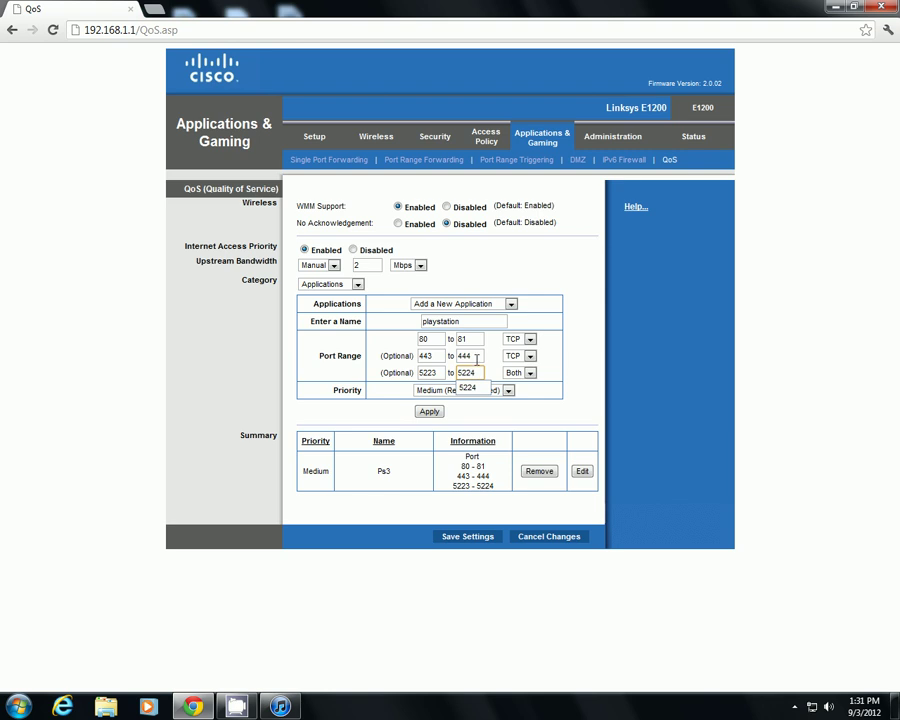
{"action": "left_click", "coordinate": [516, 374]}
{"action": "left_click", "coordinate": [517, 383]}
{"action": "left_click", "coordinate": [516, 379]}
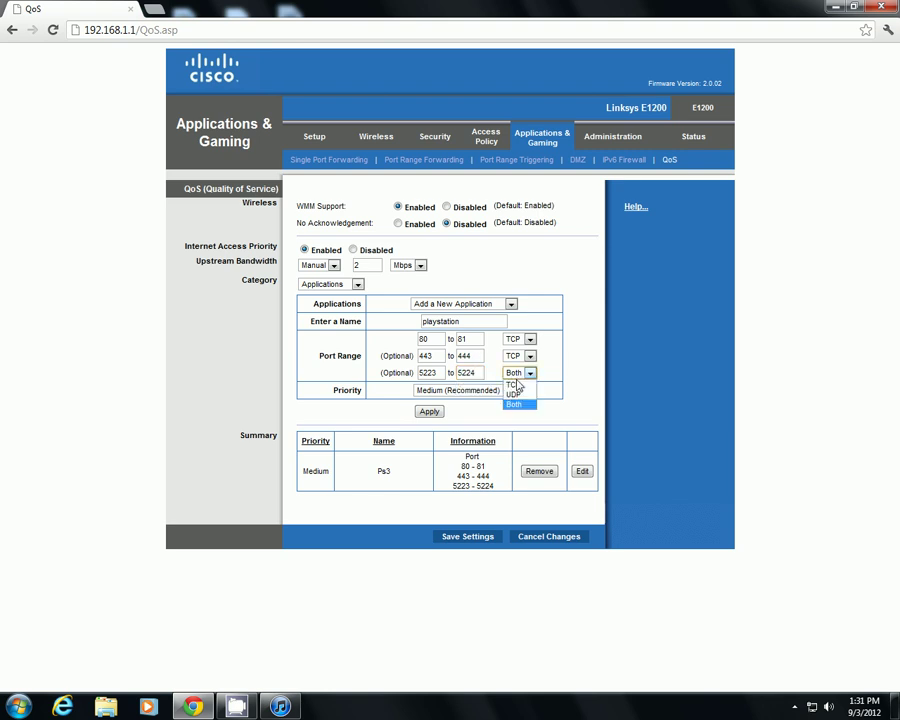
{"action": "left_click", "coordinate": [516, 382]}
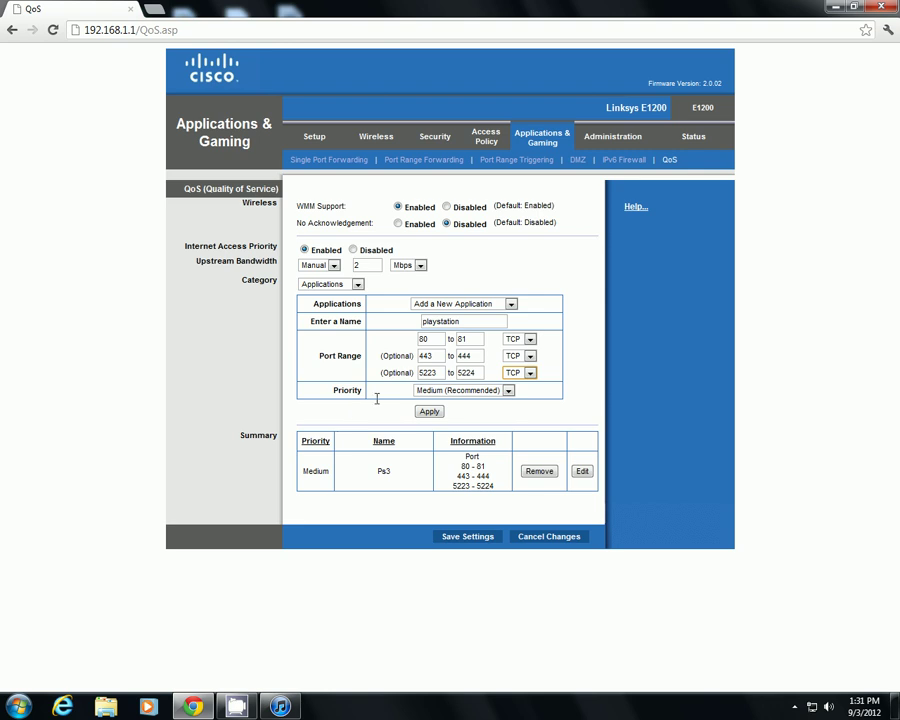
Set the new playstation application's priority to Medium (Recommended) and add it to the QoS summary
{"action": "left_click", "coordinate": [476, 392]}
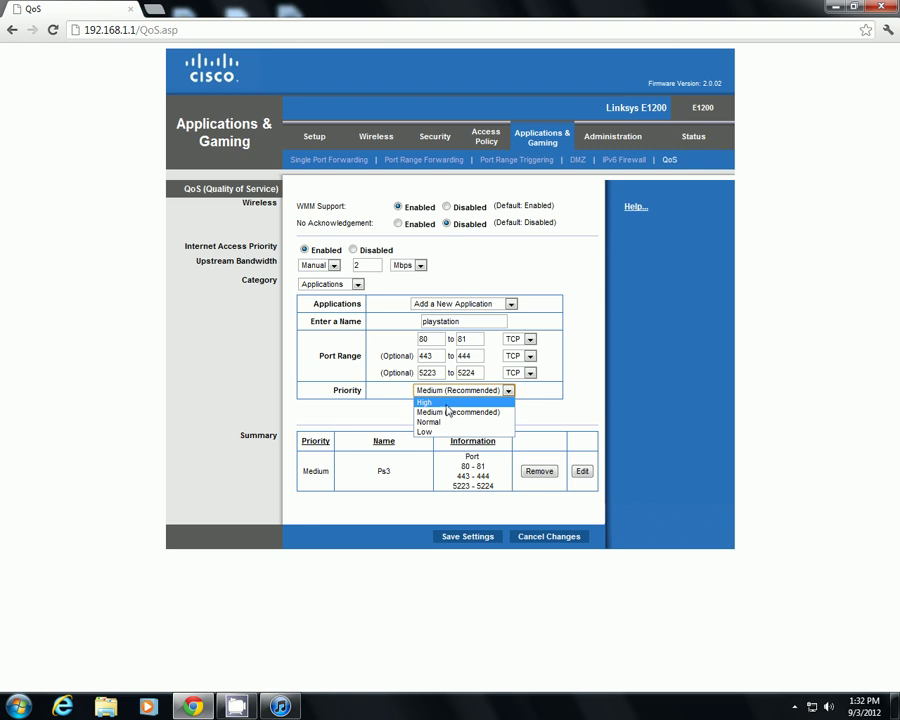
{"action": "left_click", "coordinate": [457, 404]}
{"action": "left_click", "coordinate": [459, 392]}
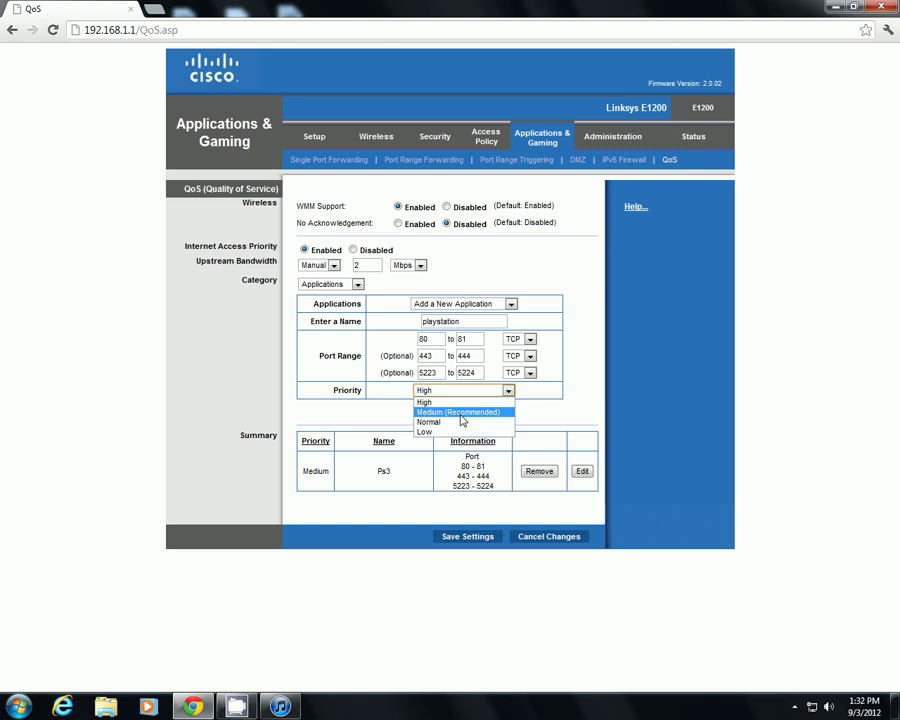
{"action": "left_click", "coordinate": [459, 412]}
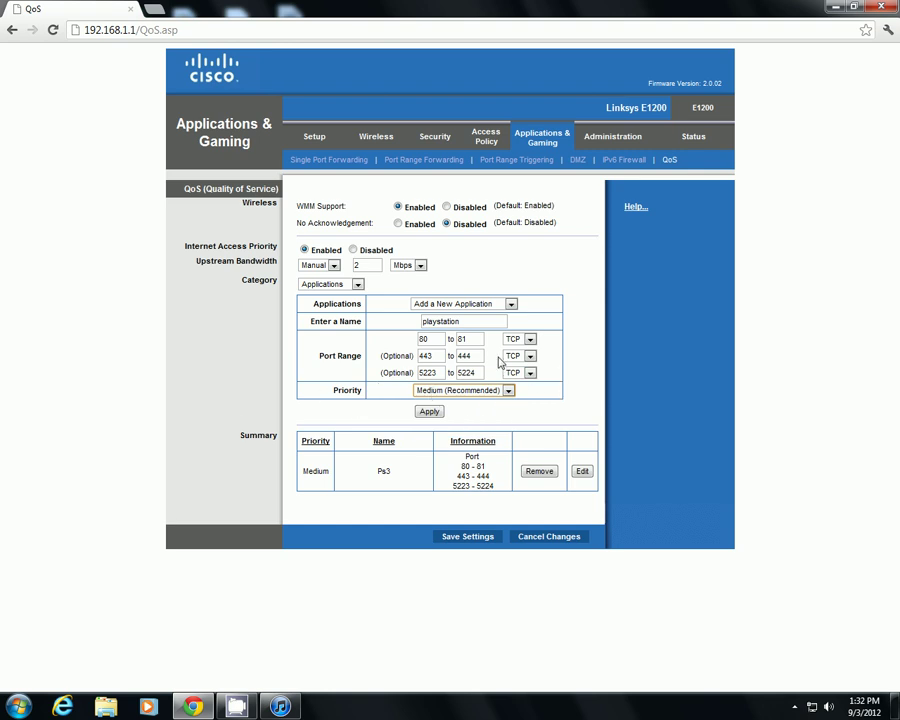
{"action": "left_click", "coordinate": [429, 412]}
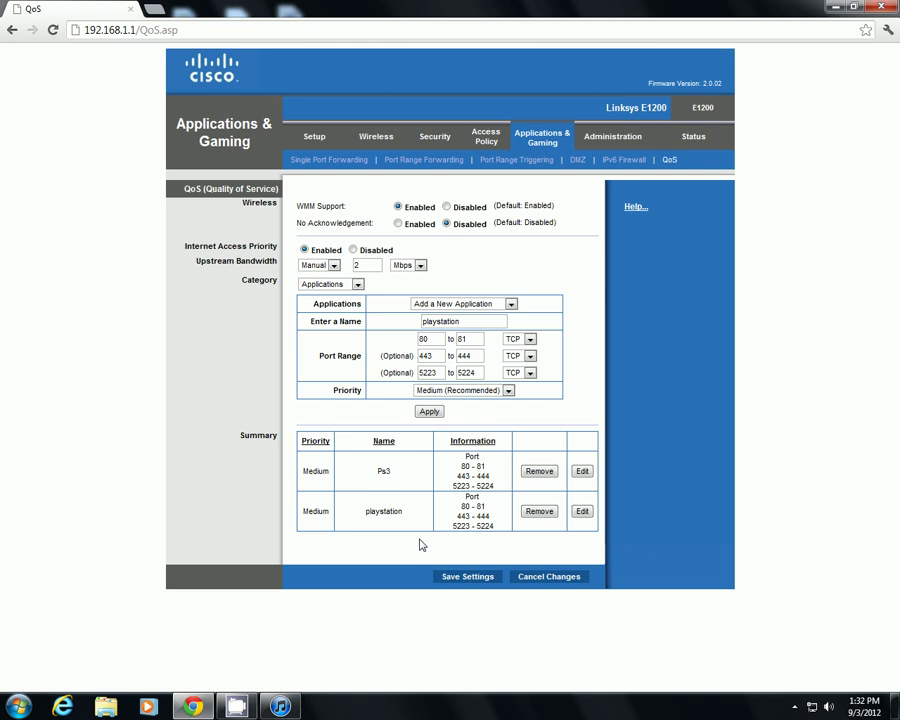
Remove the playstation entry from the QoS summary, keeping the Ps3 entry, and save the router settings
{"action": "left_click", "coordinate": [539, 512]}
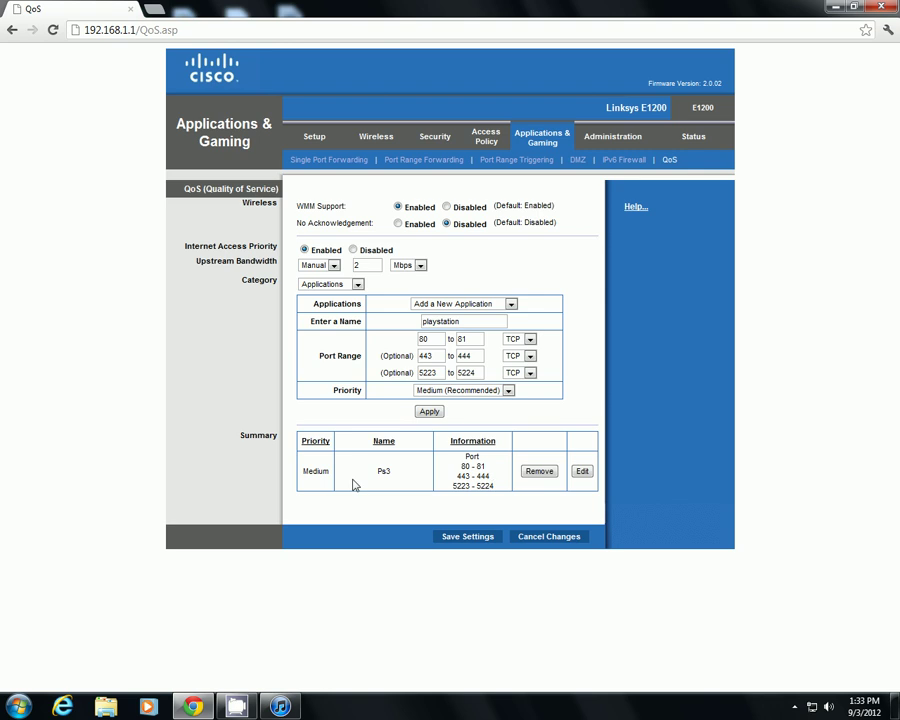
{"action": "left_click_drag", "start_coordinate": [353, 485], "coordinate": [528, 462]}
{"action": "left_click", "coordinate": [518, 468]}
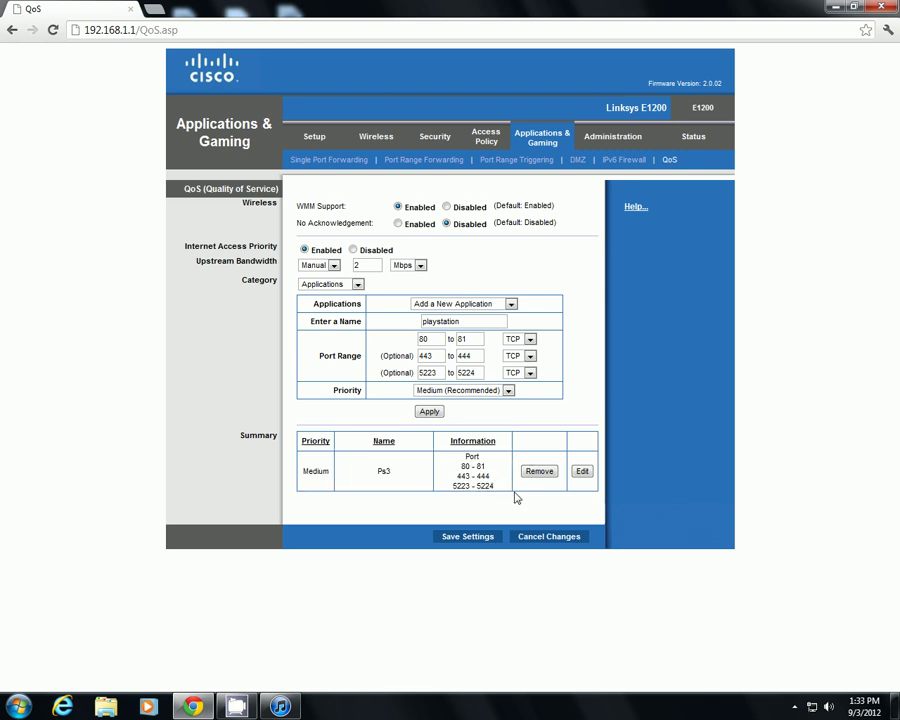
{"action": "left_click", "coordinate": [468, 538]}
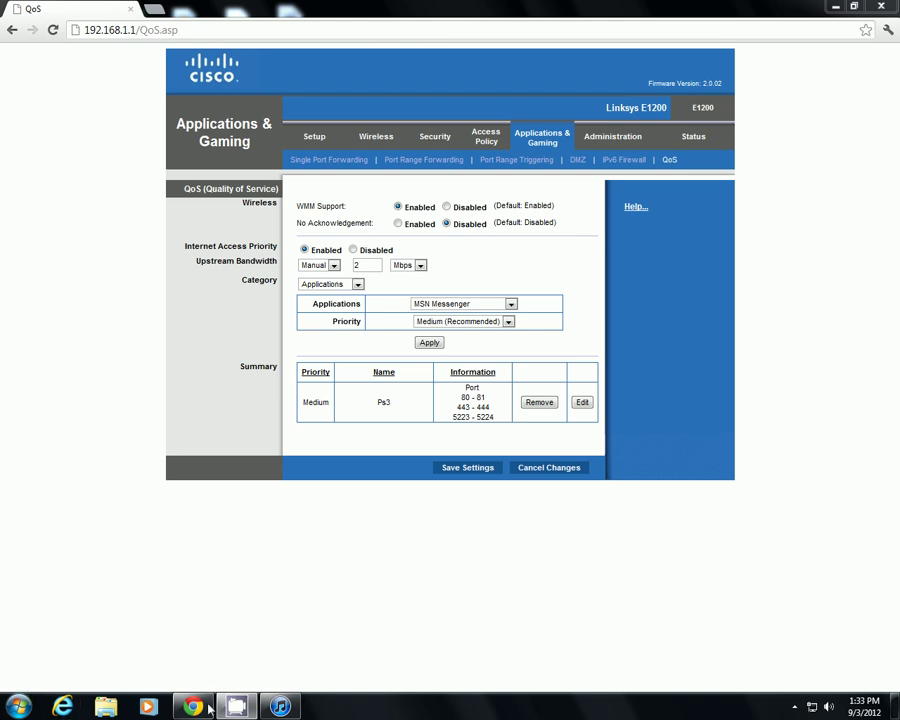
{"action": "left_click", "coordinate": [795, 706]}
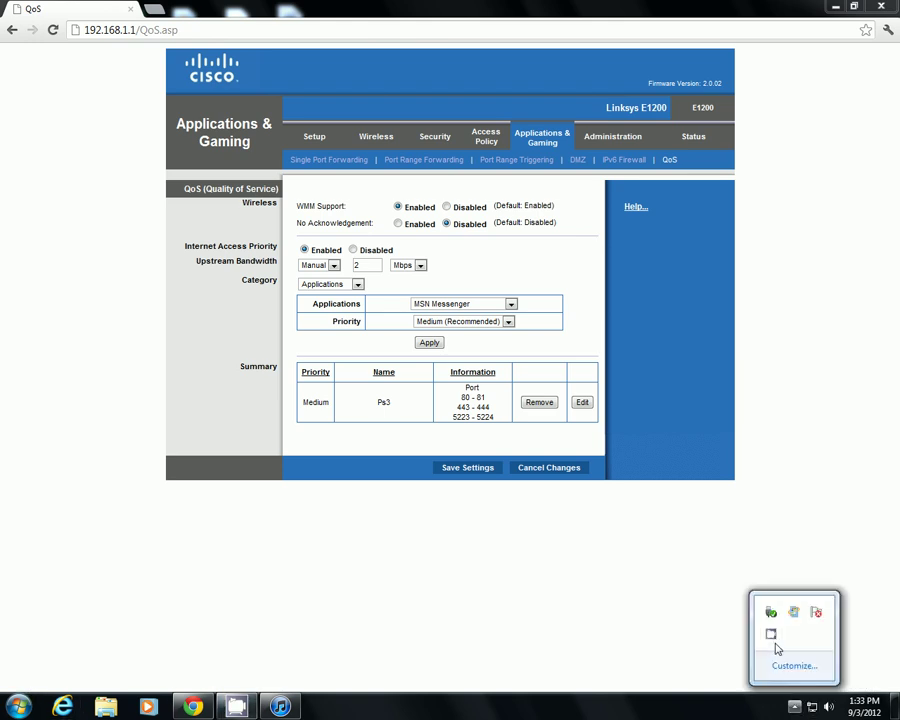